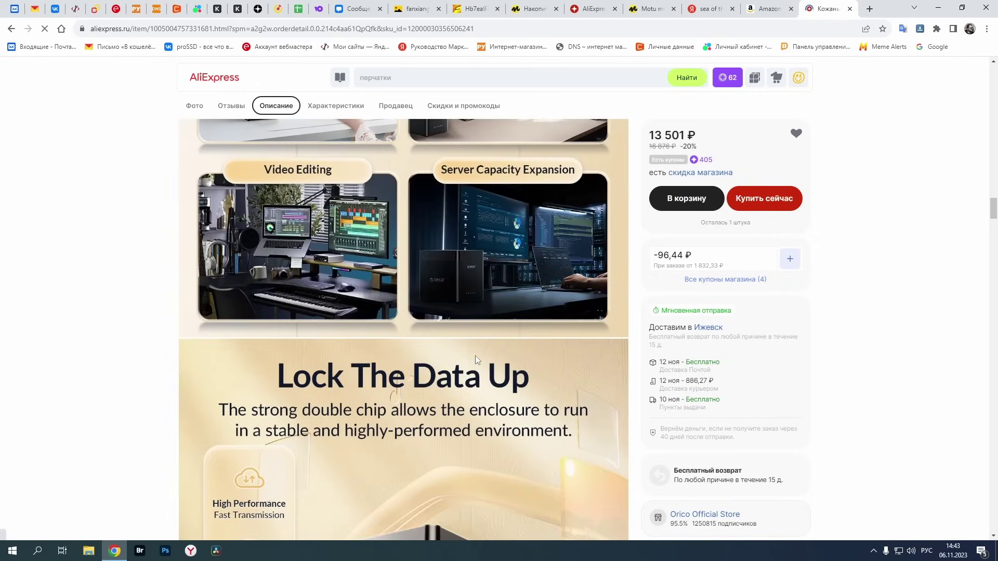
- Read the performance, heat dissipation and independent power supply sections of the Orico enclosure's product description
scroll(475, 357, "down", 4)
scroll(475, 357, "down", 2)
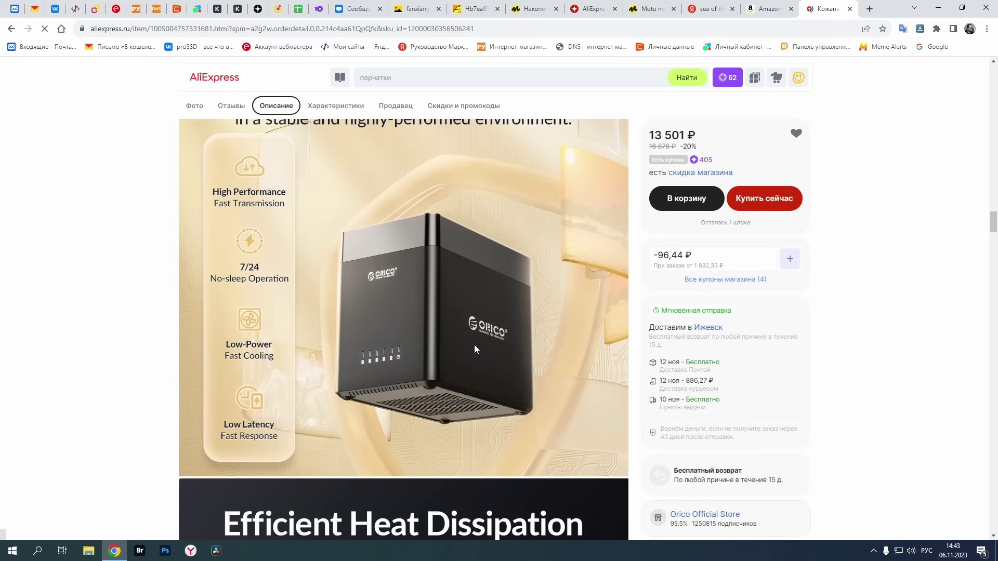
scroll(550, 304, "down", 4)
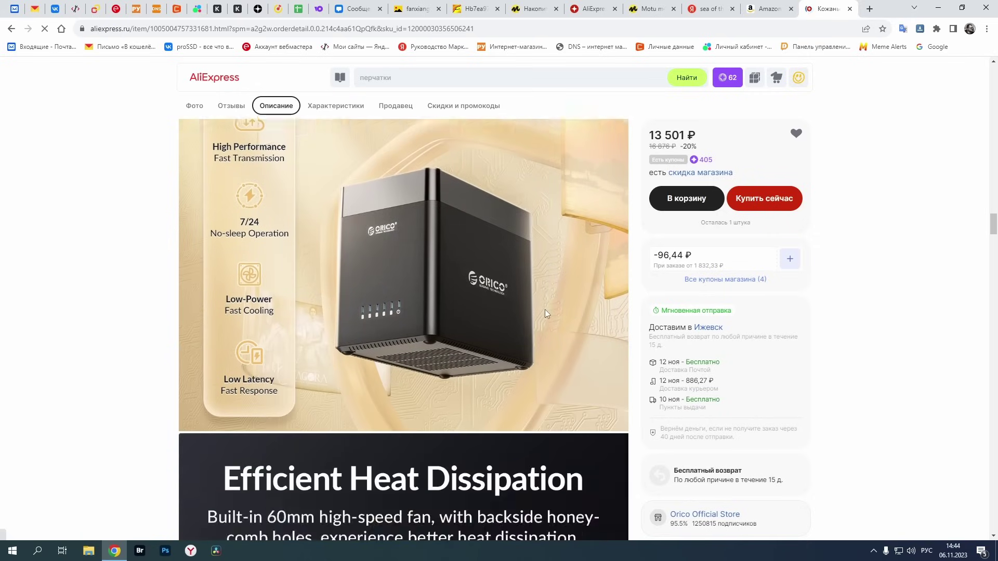
scroll(544, 310, "up", 2)
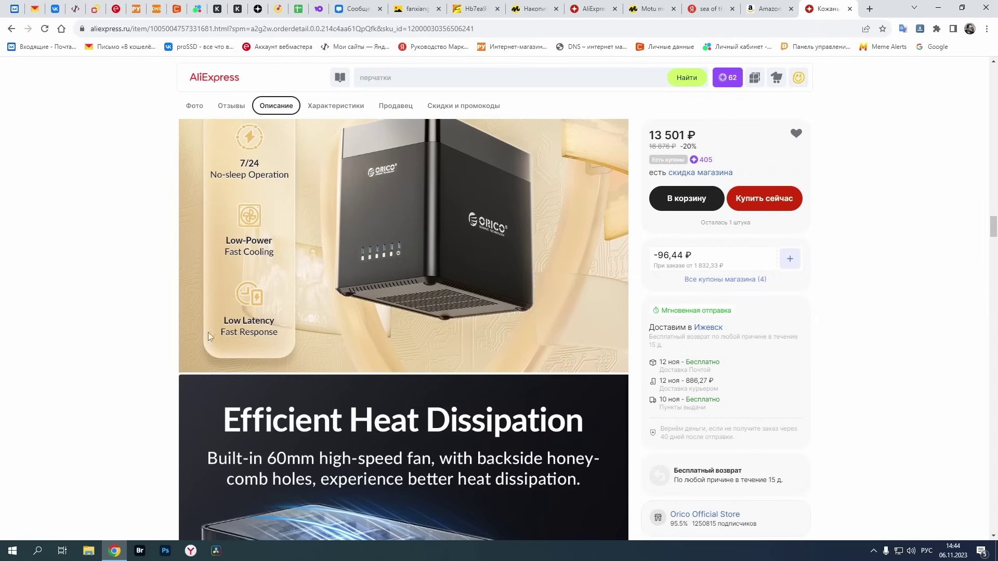
scroll(470, 263, "down", 6)
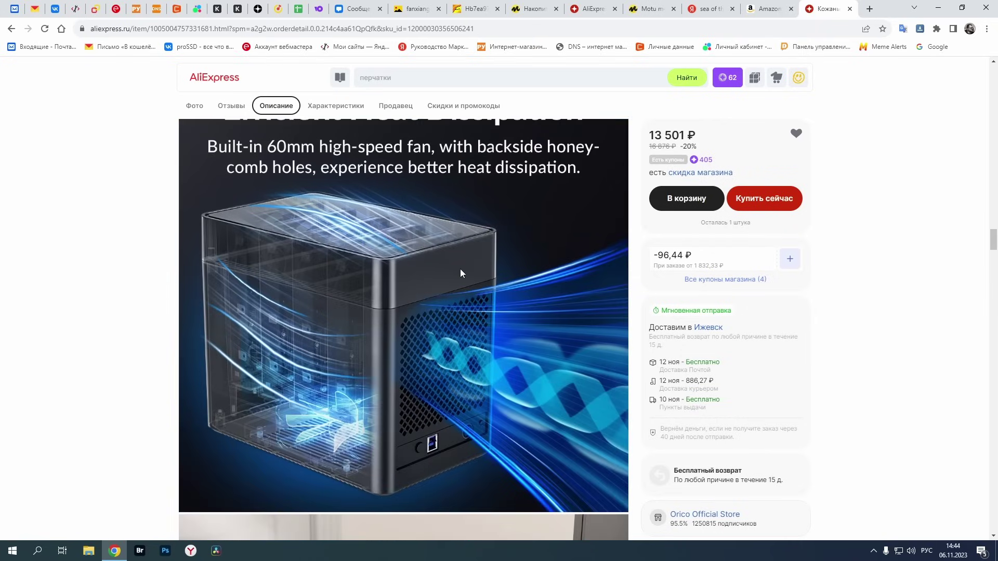
scroll(348, 358, "down", 5)
scroll(347, 189, "up", 2)
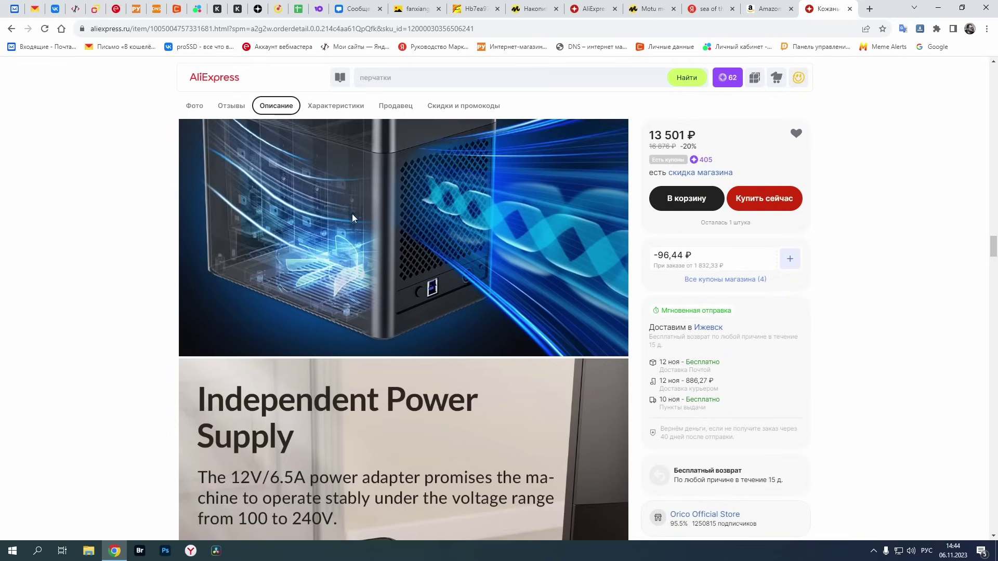
scroll(351, 214, "down", 4)
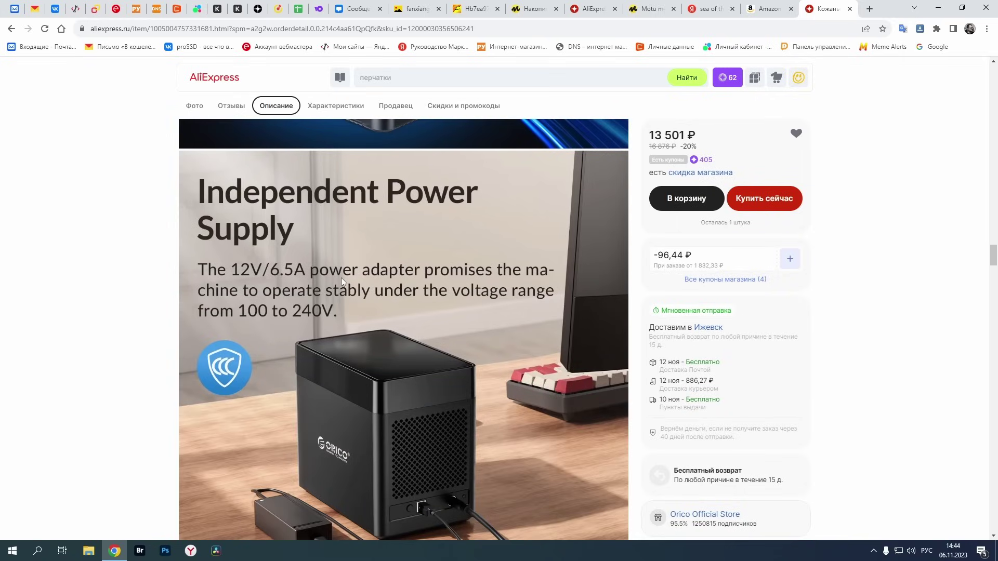
- Examine the description's sections on magnetic installation, intelligent sleep mode, tool-free assembly and system compatibility
scroll(343, 275, "down", 12)
scroll(366, 269, "up", 3)
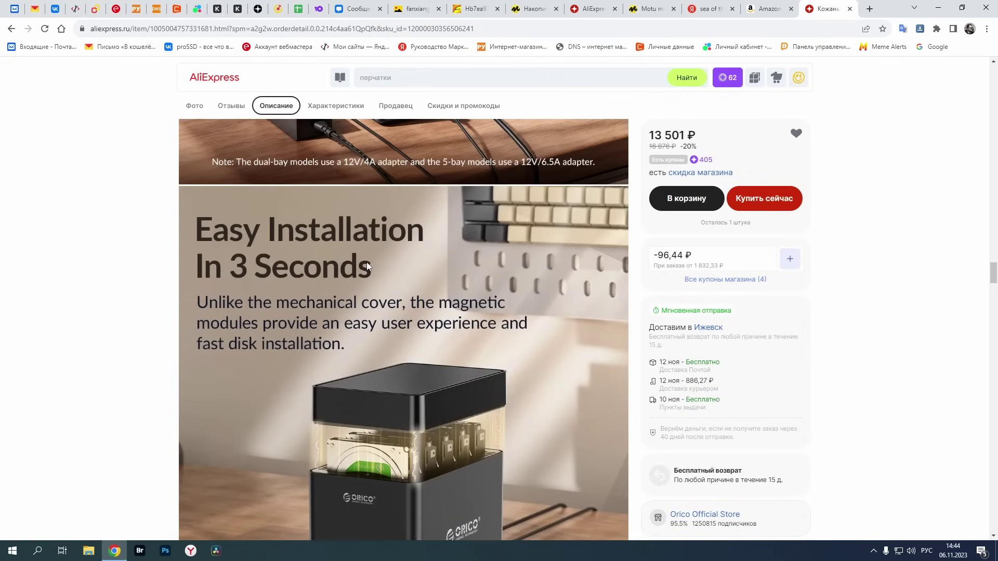
scroll(367, 262, "down", 3)
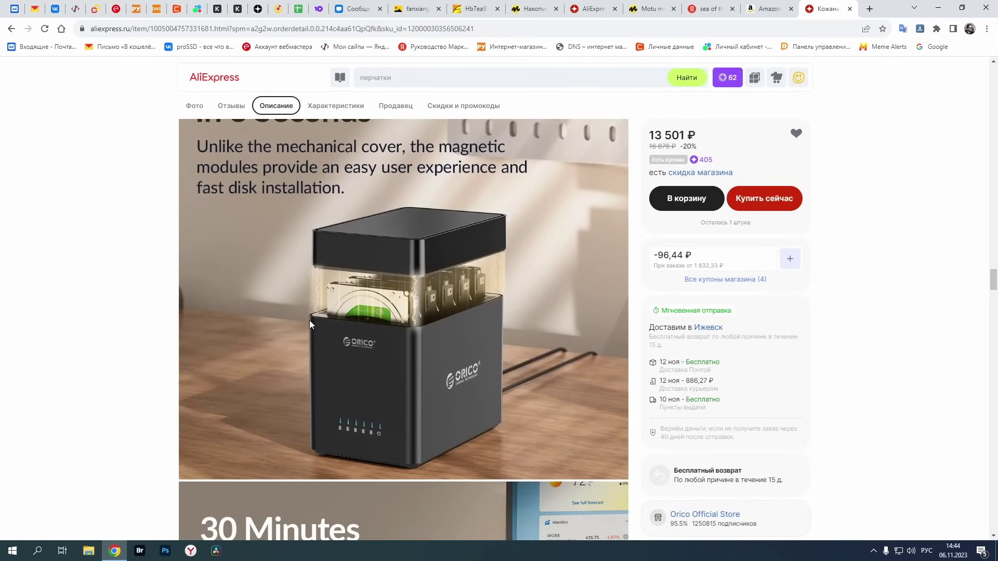
scroll(310, 322, "down", 4)
scroll(312, 316, "down", 3)
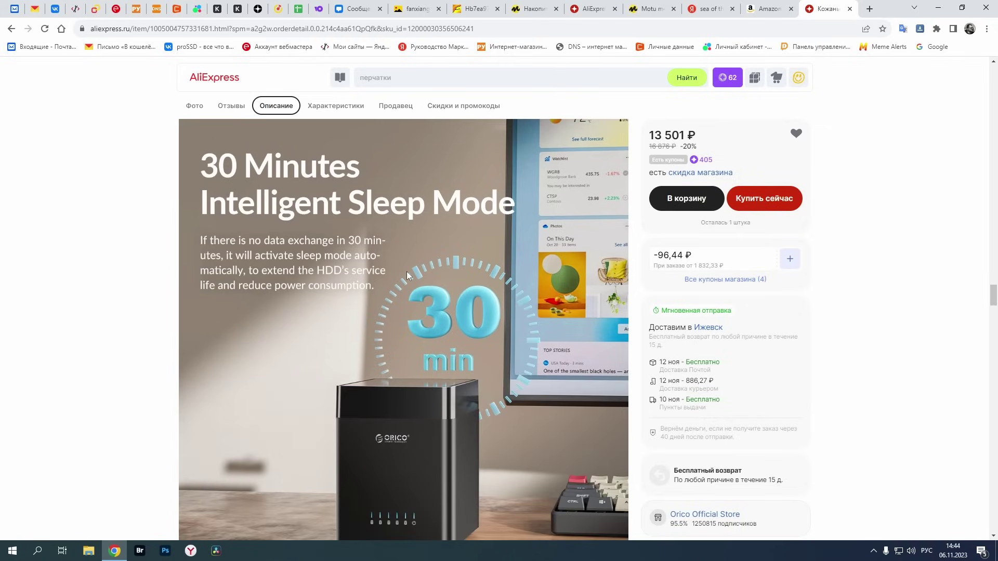
scroll(398, 274, "down", 9)
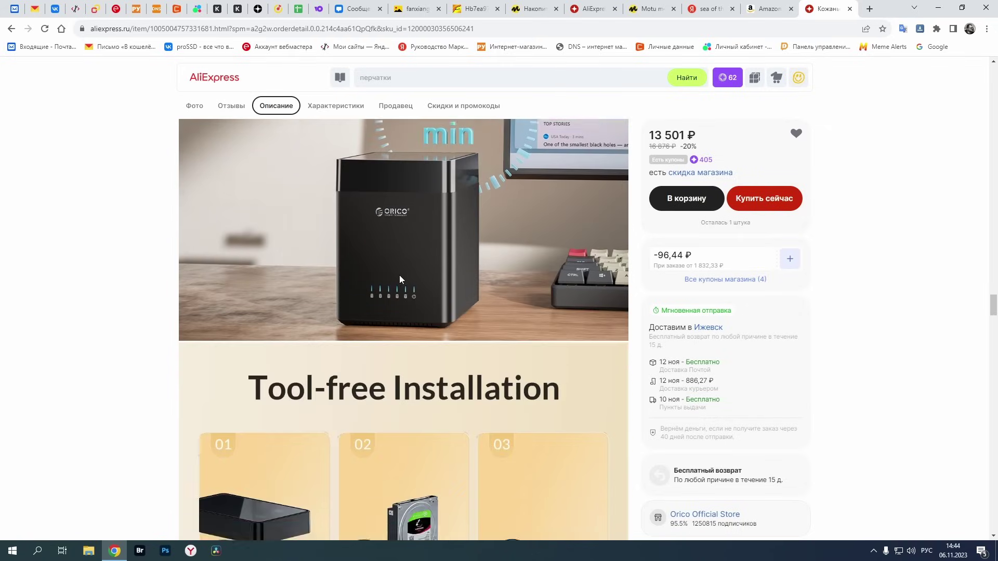
scroll(402, 271, "down", 13)
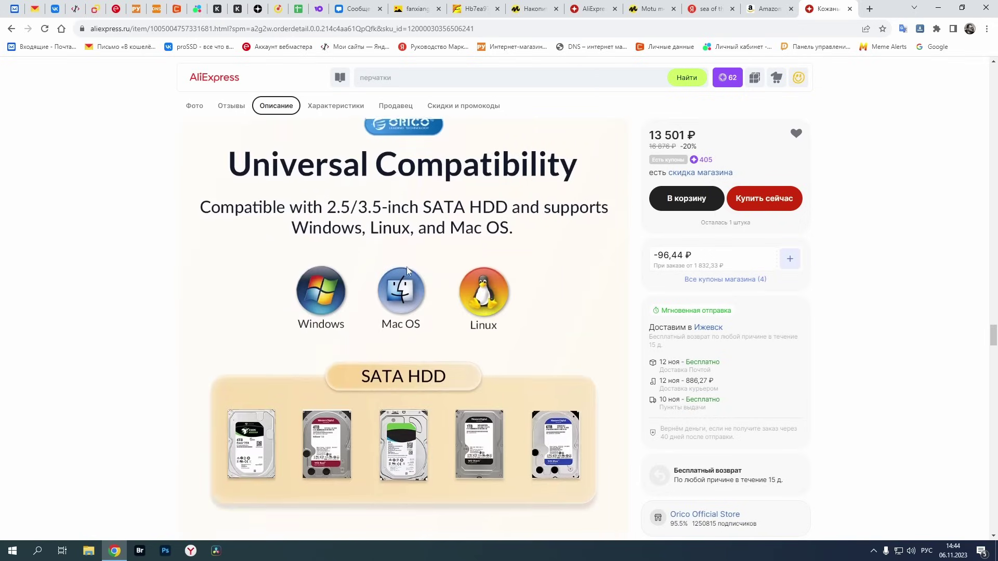
- Examine the DS500U3 diagram of indicators and ports, and the package list picture
scroll(408, 270, "up", 4)
scroll(409, 270, "down", 10)
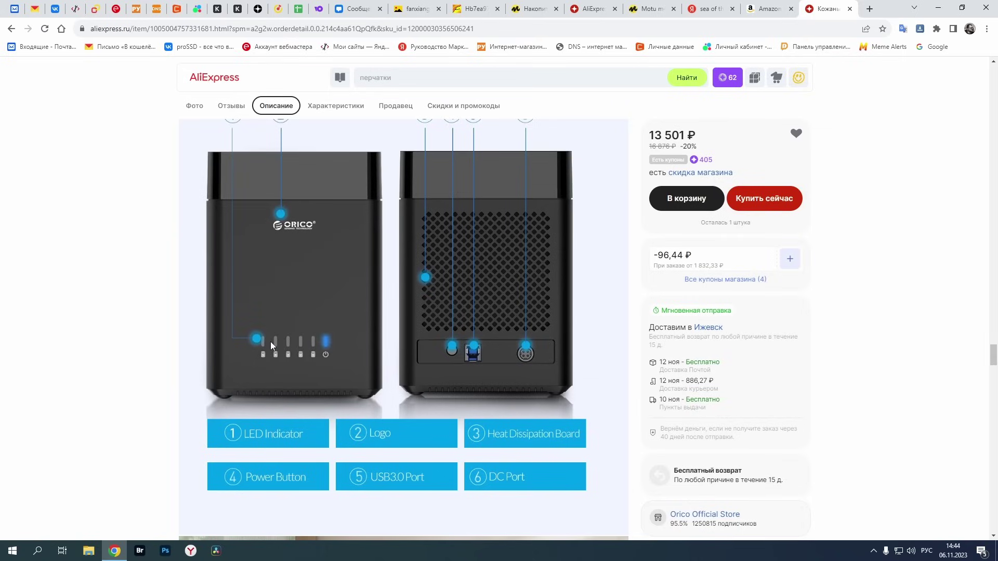
scroll(271, 291, "up", 2)
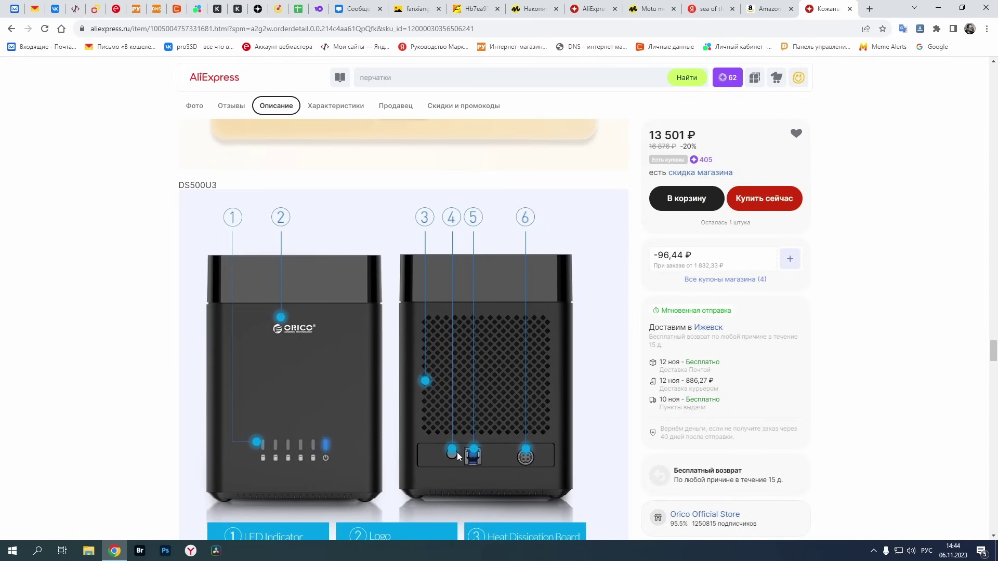
scroll(457, 452, "down", 10)
scroll(470, 450, "down", 2)
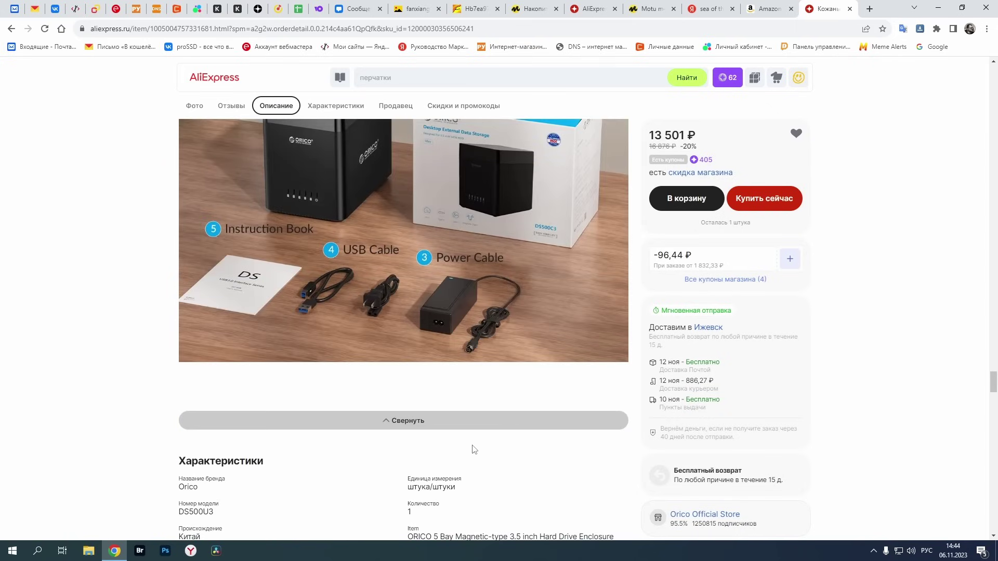
scroll(510, 335, "up", 1)
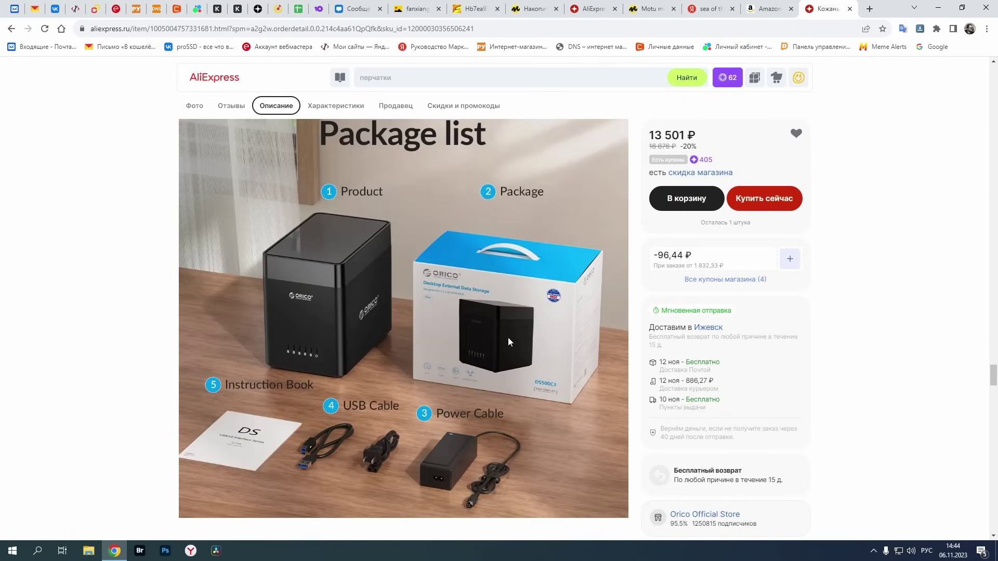
- Look through the enclosure's specifications and the store coupons below them
scroll(508, 338, "down", 5)
left_click(441, 355)
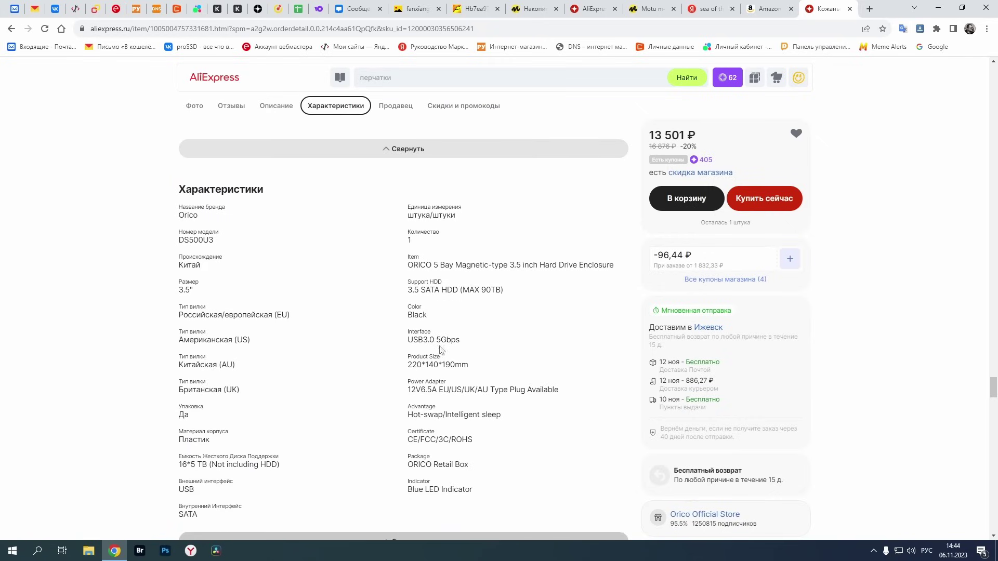
scroll(442, 351, "down", 2)
scroll(508, 342, "down", 9)
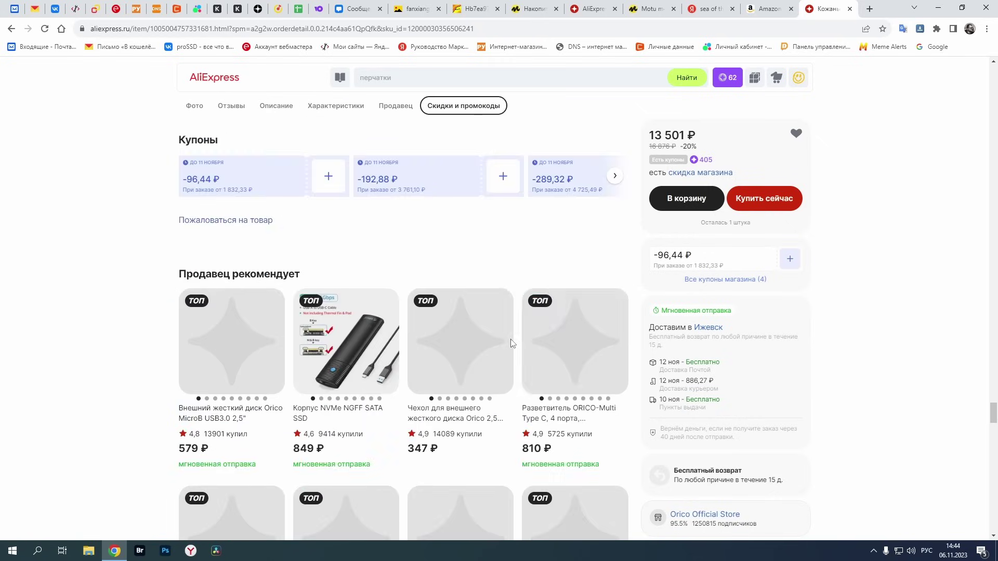
scroll(510, 344, "up", 6)
scroll(495, 396, "up", 3)
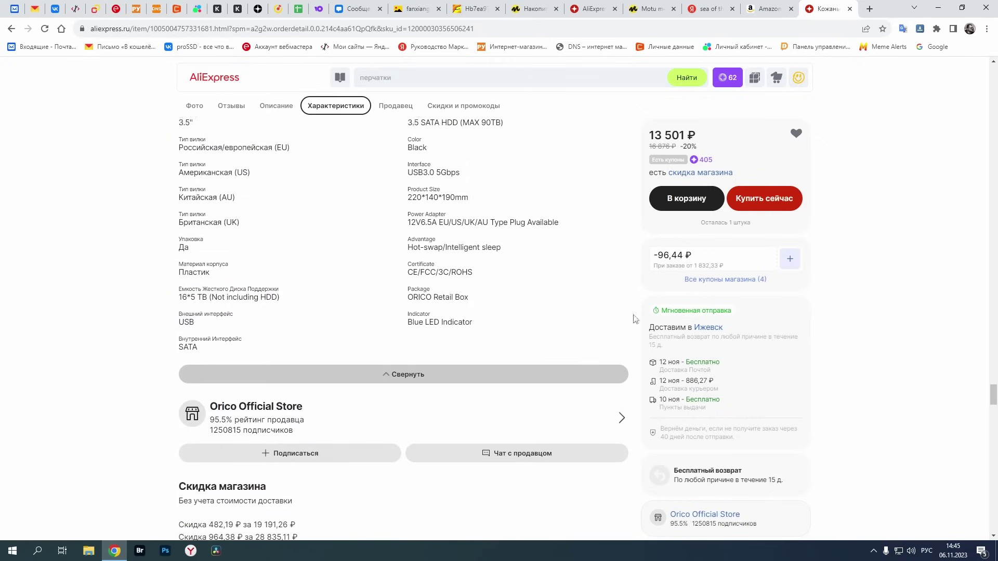
- Close the browser and check the KC600 (E:) and Kingston A400 (F:) drives in This PC
left_click(986, 8)
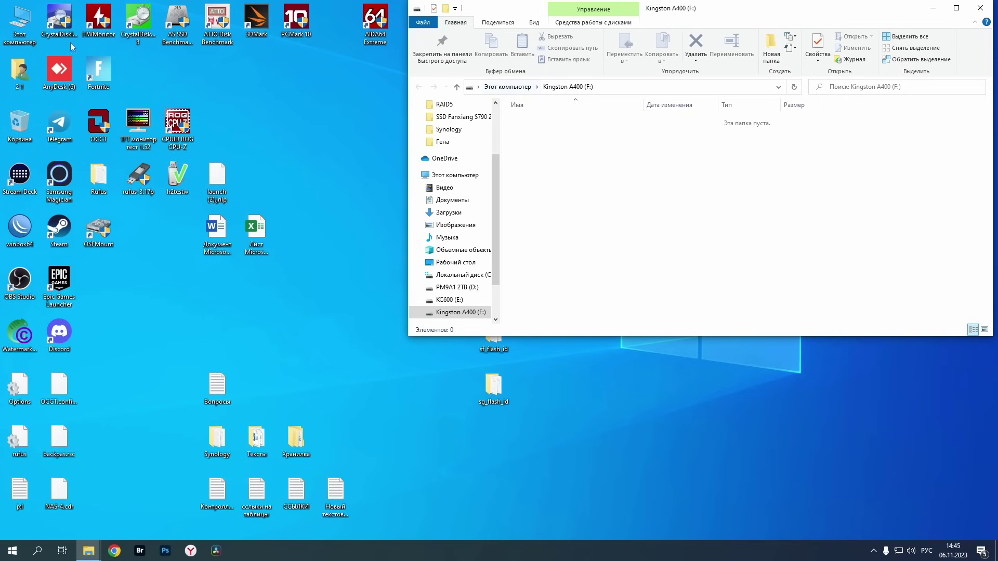
double_click(20, 23)
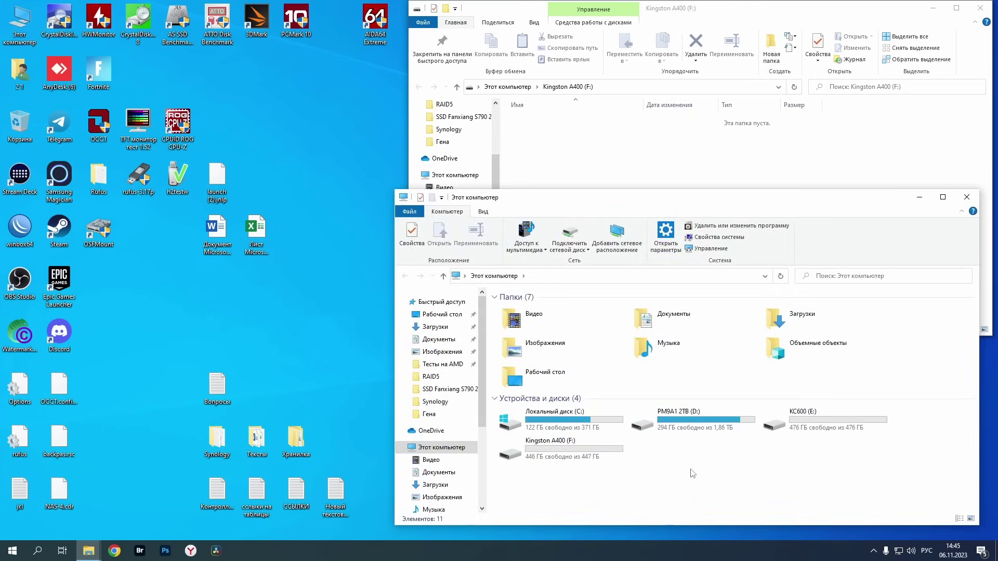
left_click(825, 428)
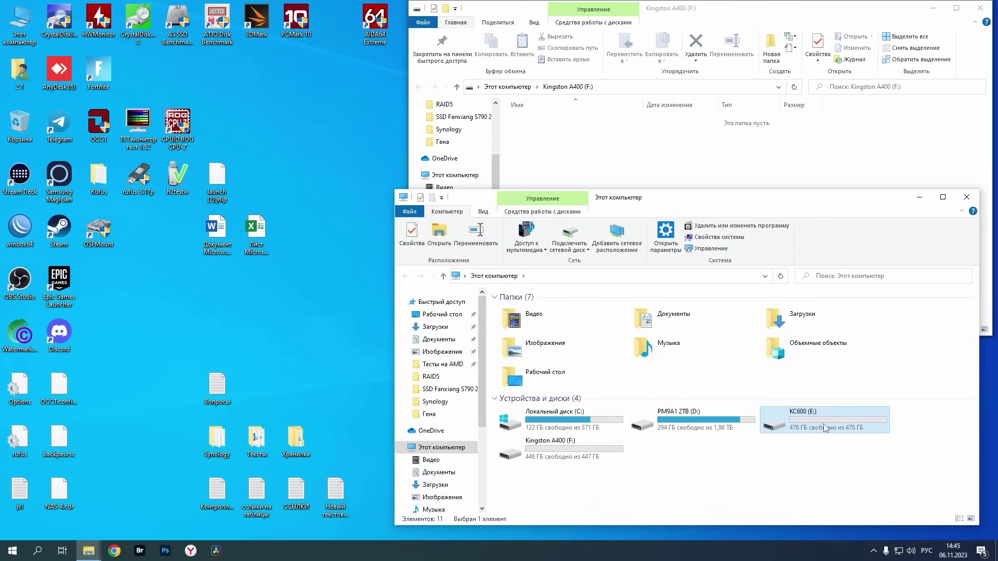
left_click(571, 453)
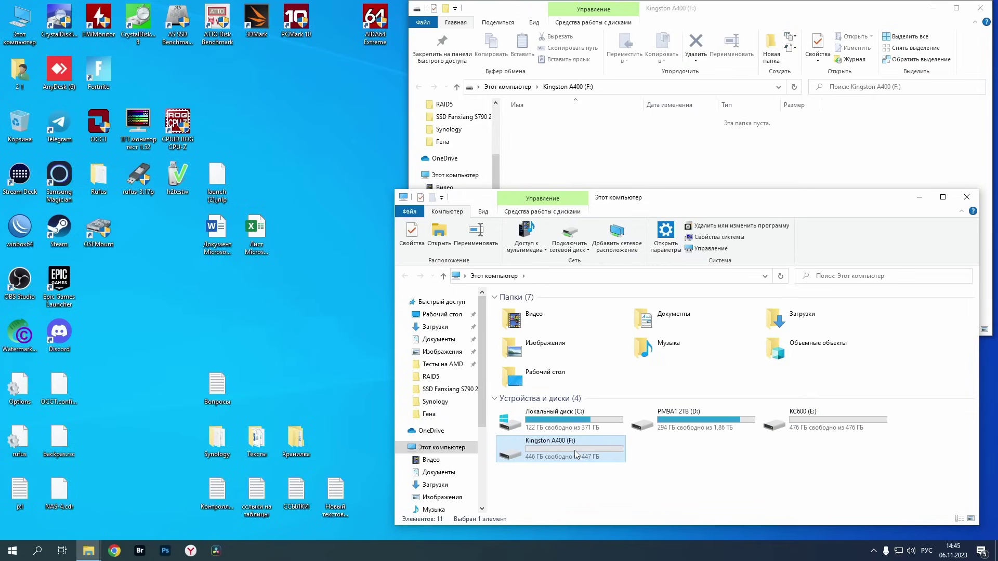
left_click(756, 463)
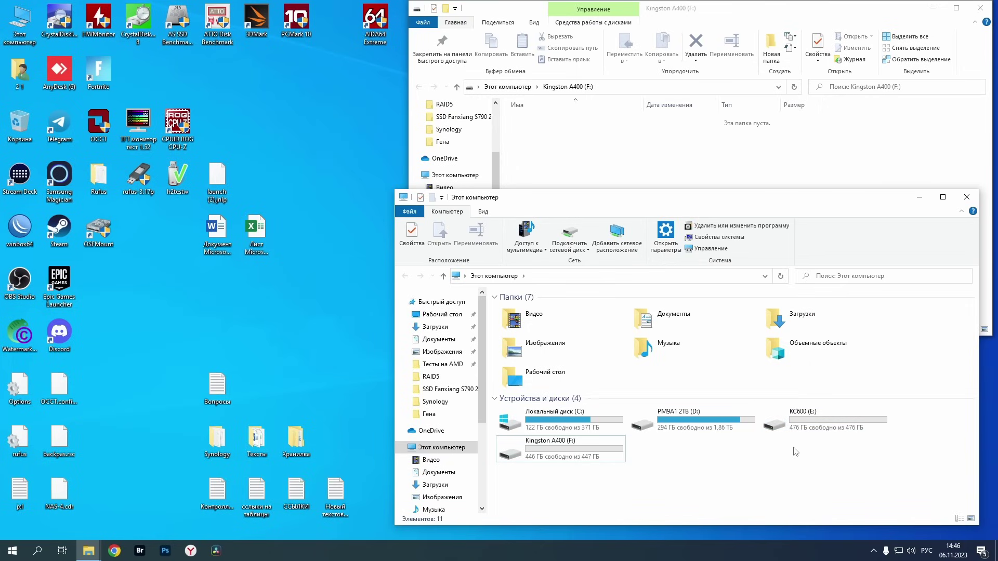
mouse_move(804, 422)
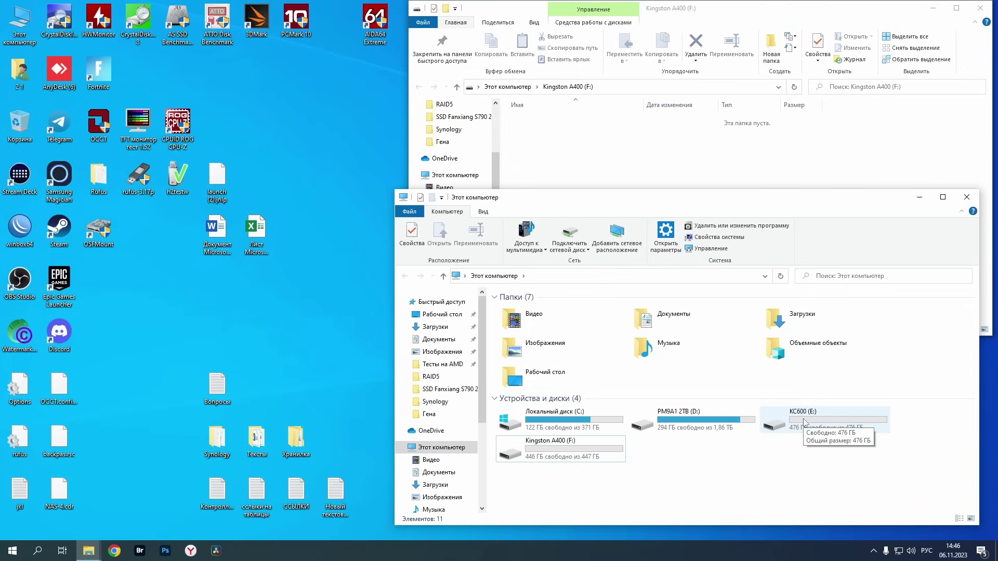
left_click(818, 419)
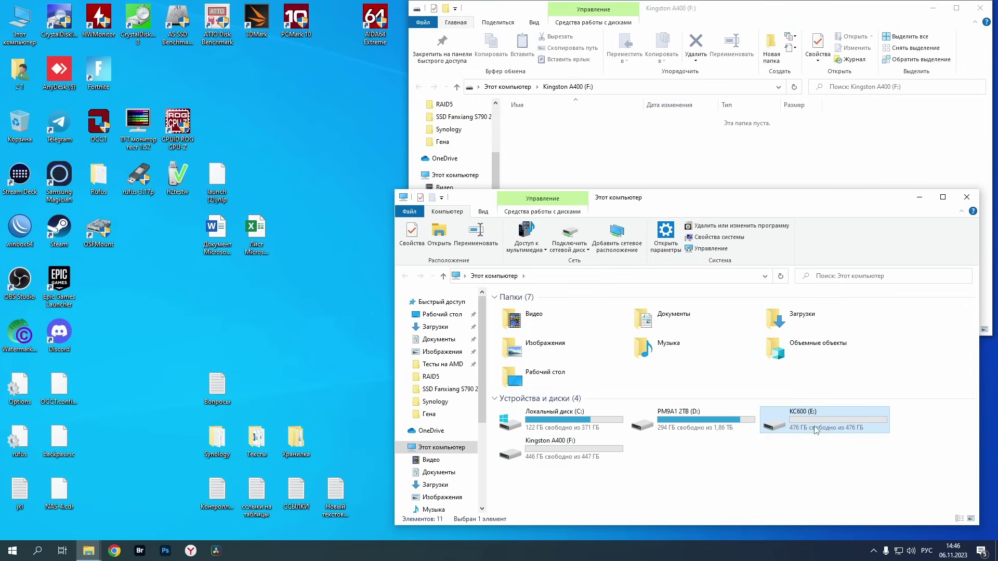
left_click(577, 442)
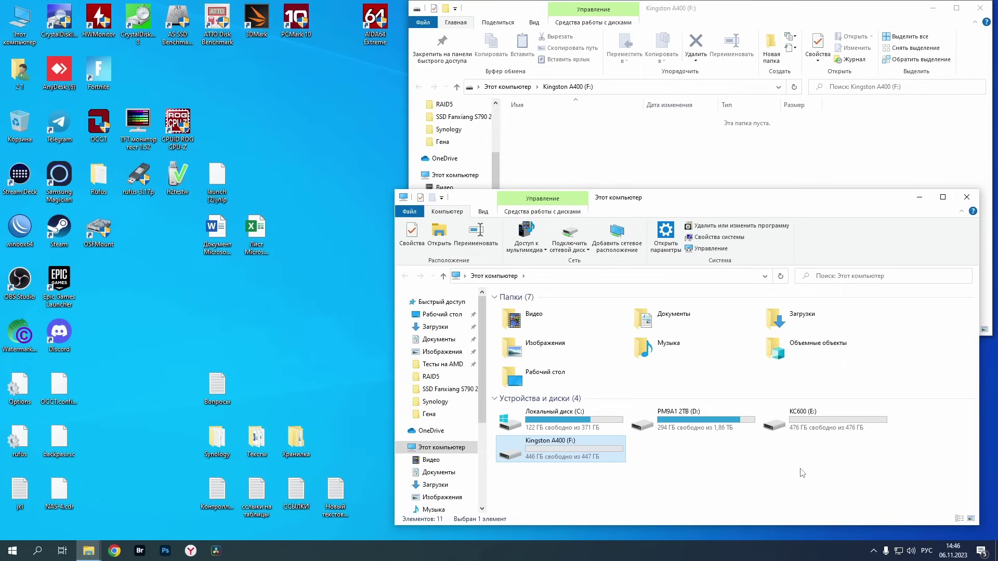
- Close the empty Kingston A400 (F:) folder window and open CrystalDiskInfo
left_click(981, 8)
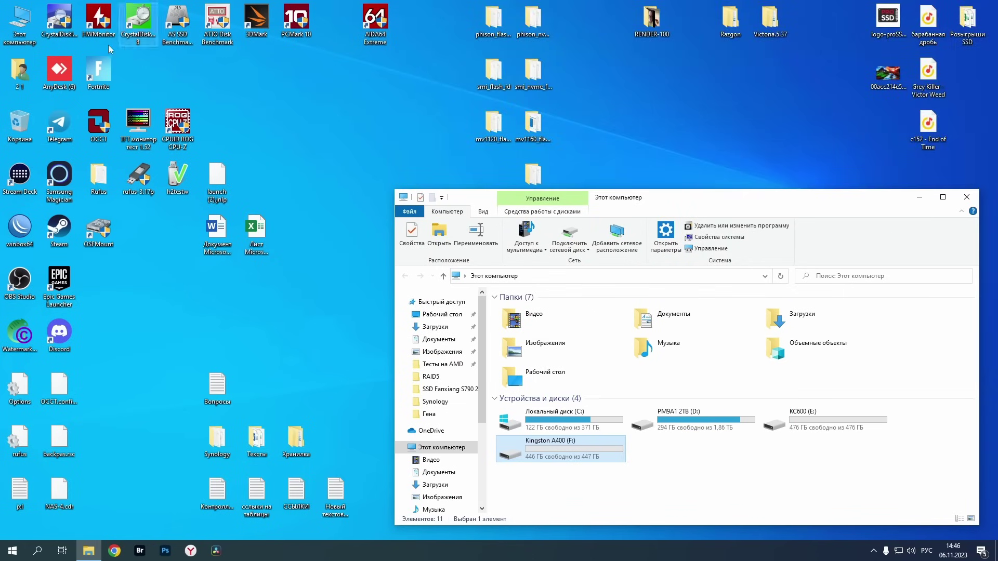
left_click(117, 78)
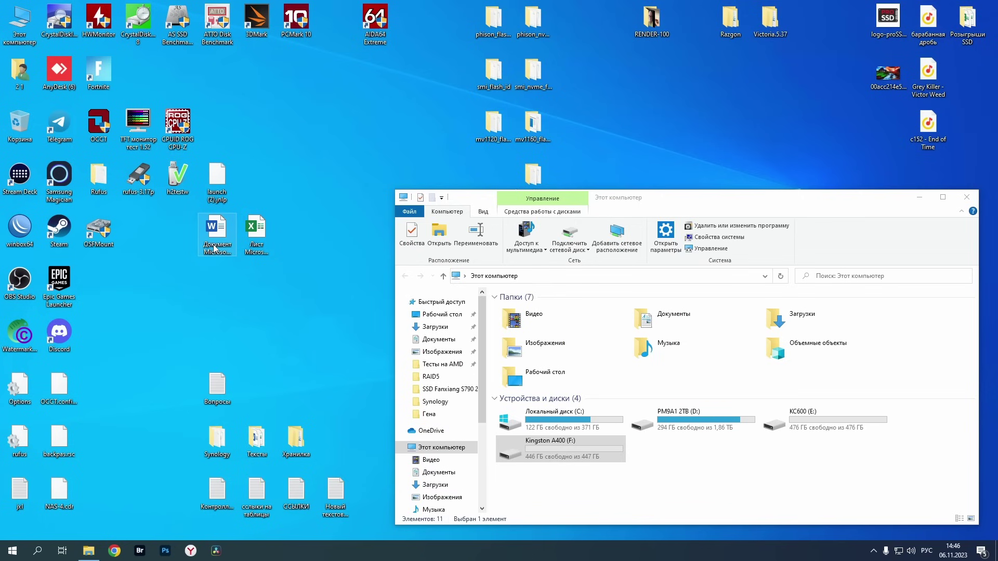
double_click(59, 20)
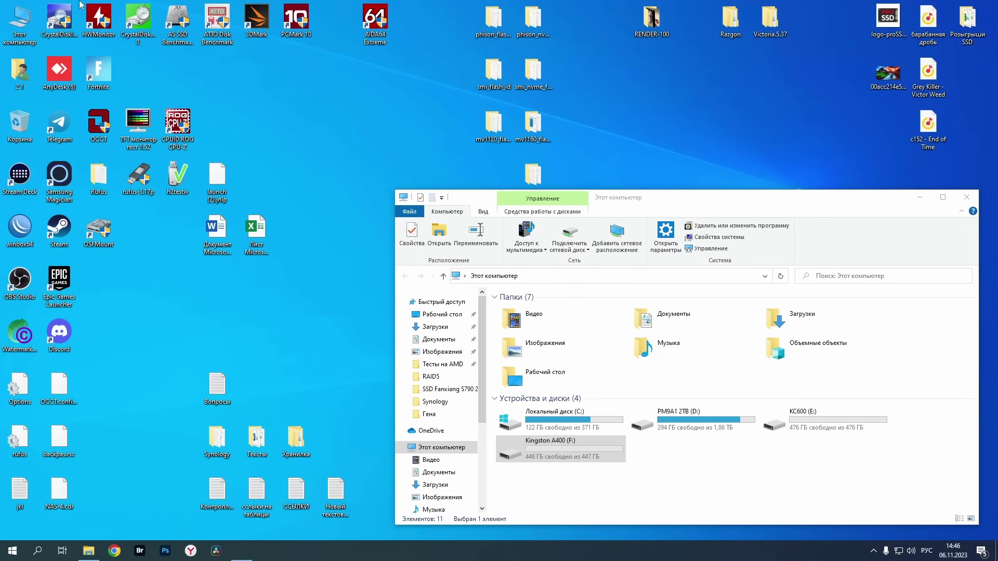
- Compare the health data of drives E: and F:, enlarging the CrystalDiskInfo window to show more attributes
left_click(153, 89)
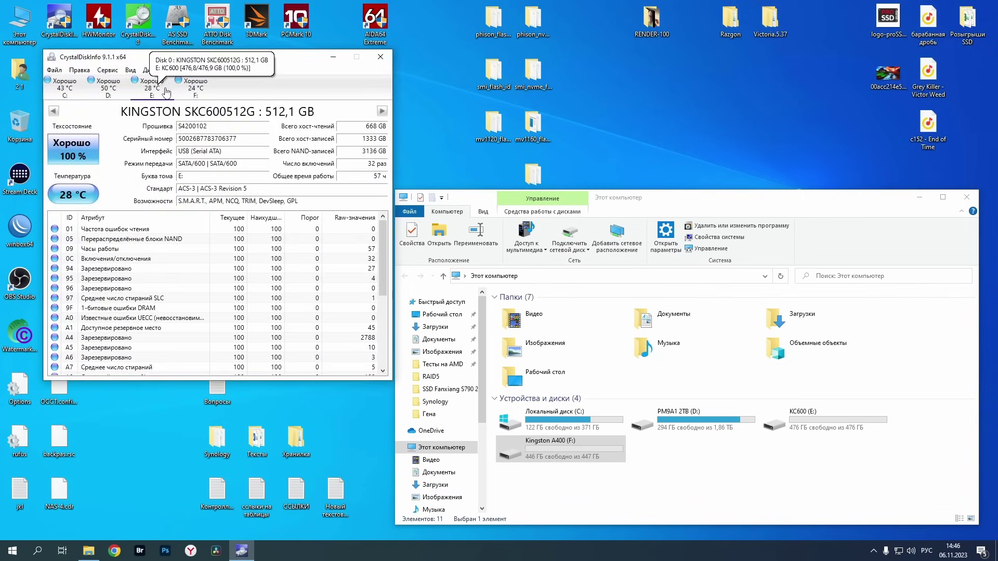
left_click(194, 88)
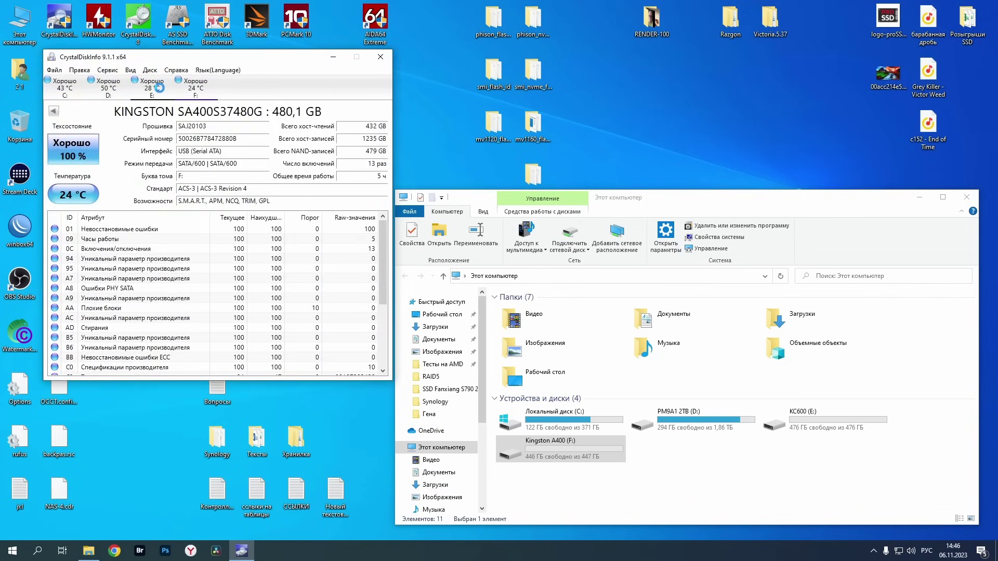
left_click(161, 92)
left_click(192, 89)
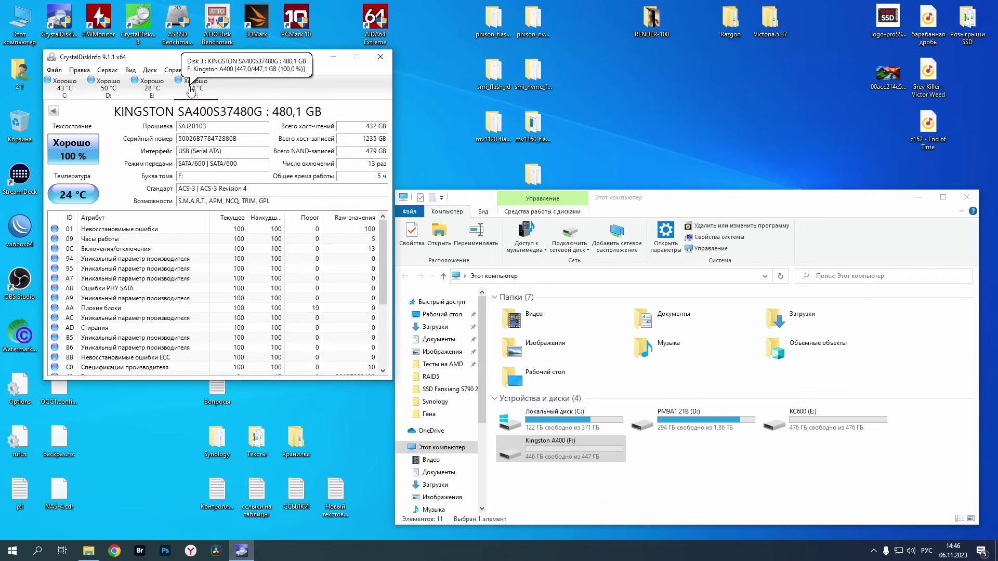
left_click_drag(177, 380, 177, 490)
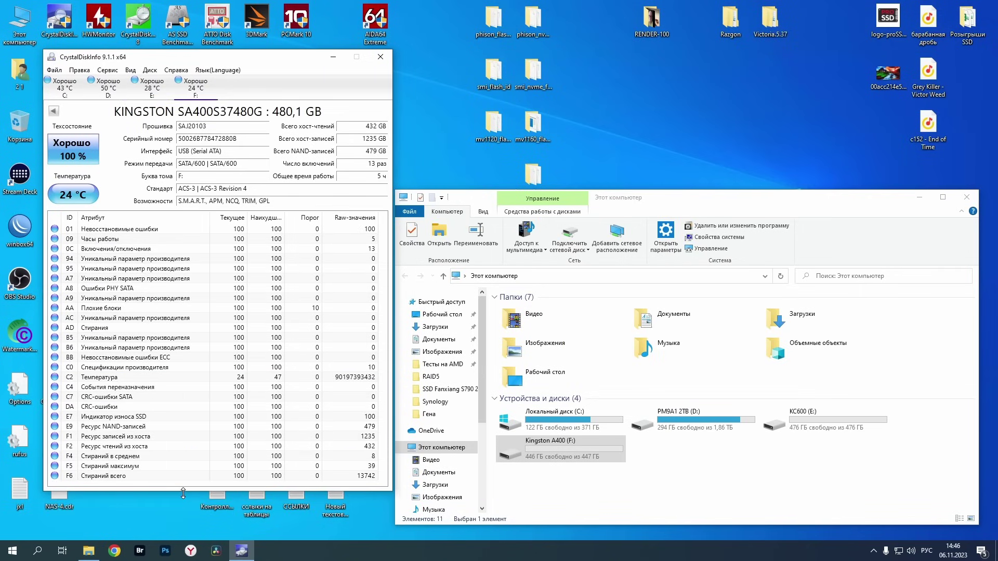
left_click(152, 87)
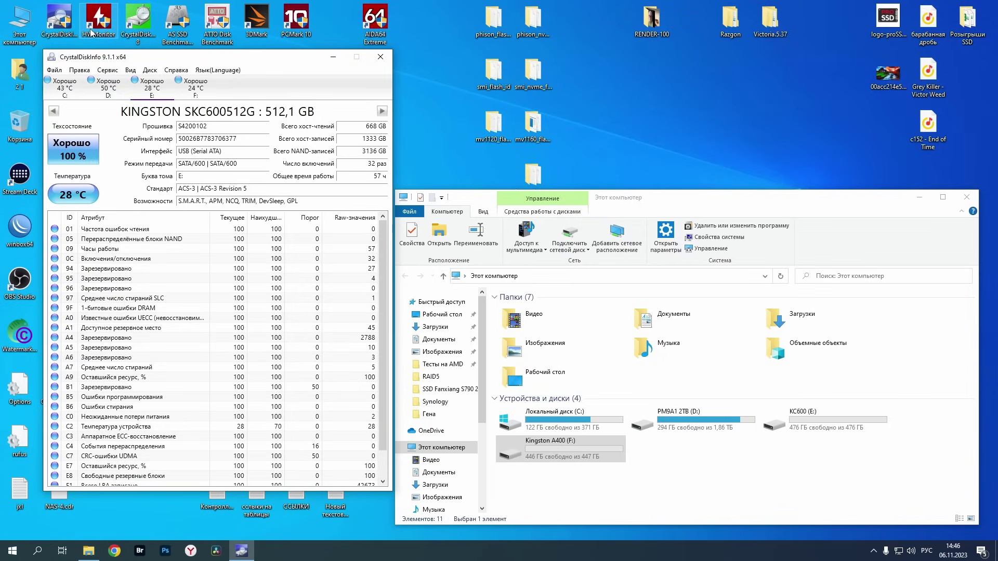
- Open HWMonitor and collapse the sensor groups of the ASUSTeK motherboard, the Intel Core i9 processor and both Netac memory modules
double_click(106, 22)
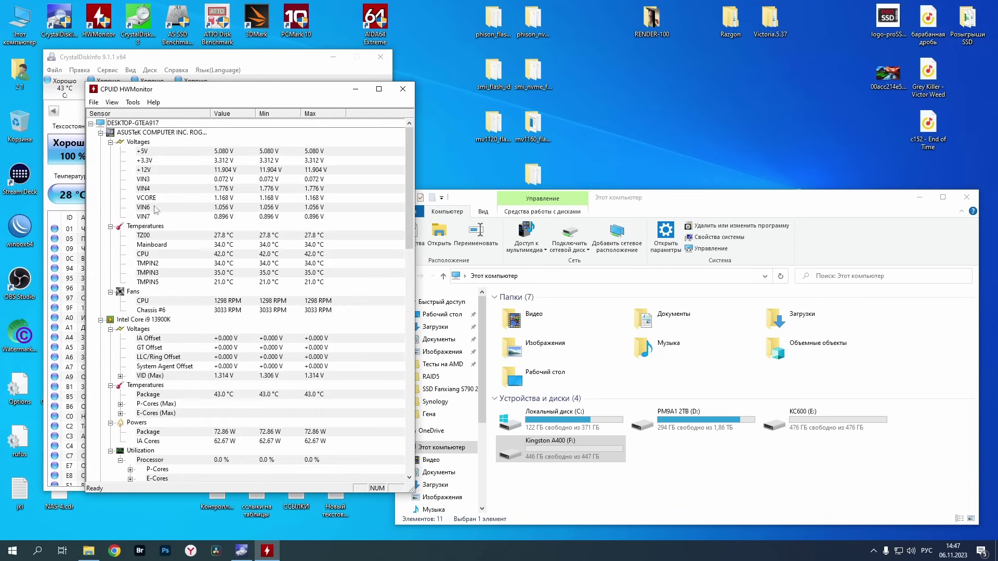
scroll(103, 137, "down", 15)
scroll(130, 203, "up", 15)
left_click(100, 132)
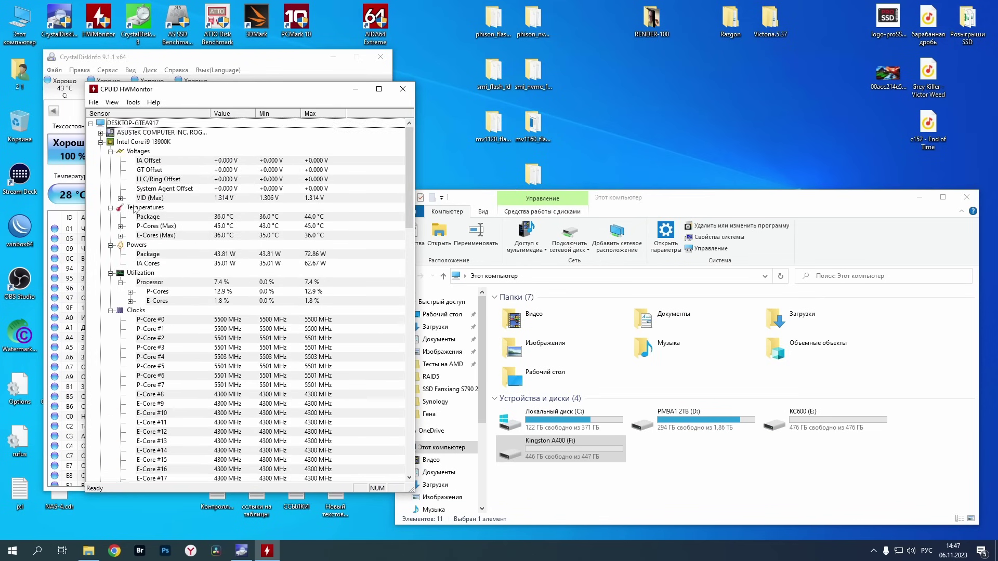
left_click(100, 141)
left_click(101, 150)
left_click(100, 160)
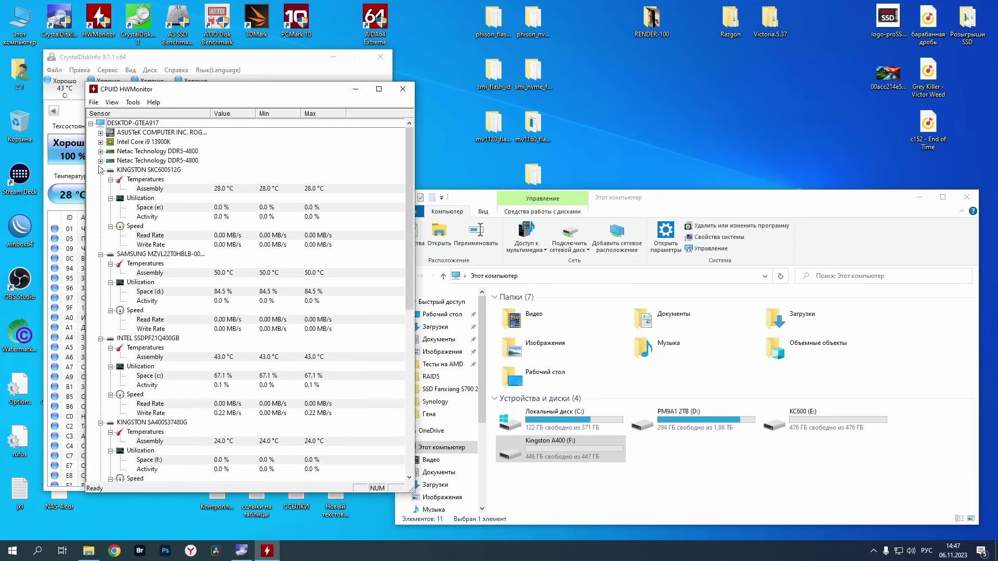
- Collapse the Samsung, Intel SSD and NVIDIA groups, then move HWMonitor over the lower part of CrystalDiskInfo
left_click(101, 254)
left_click(100, 263)
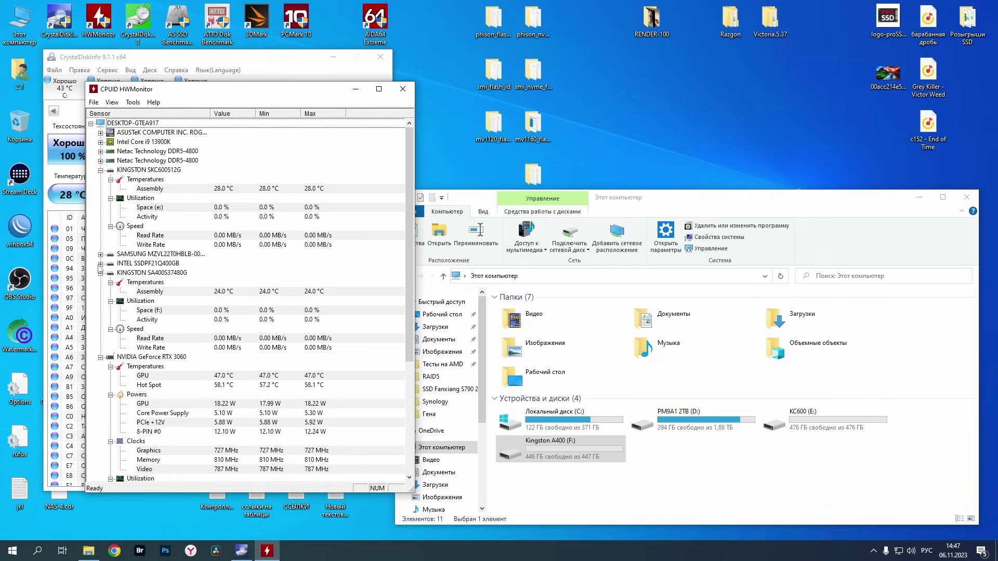
left_click(100, 357)
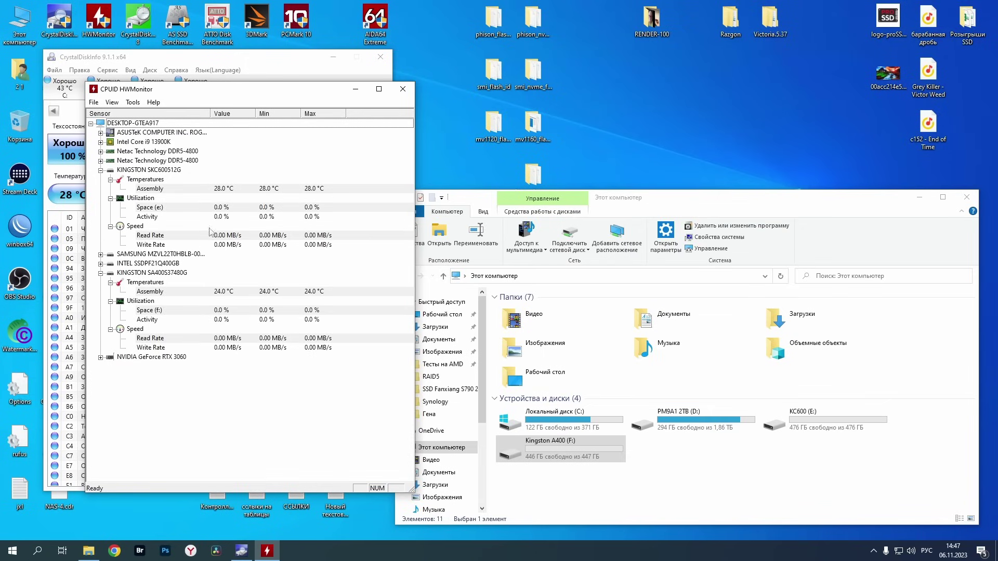
left_click_drag(254, 97, 219, 272)
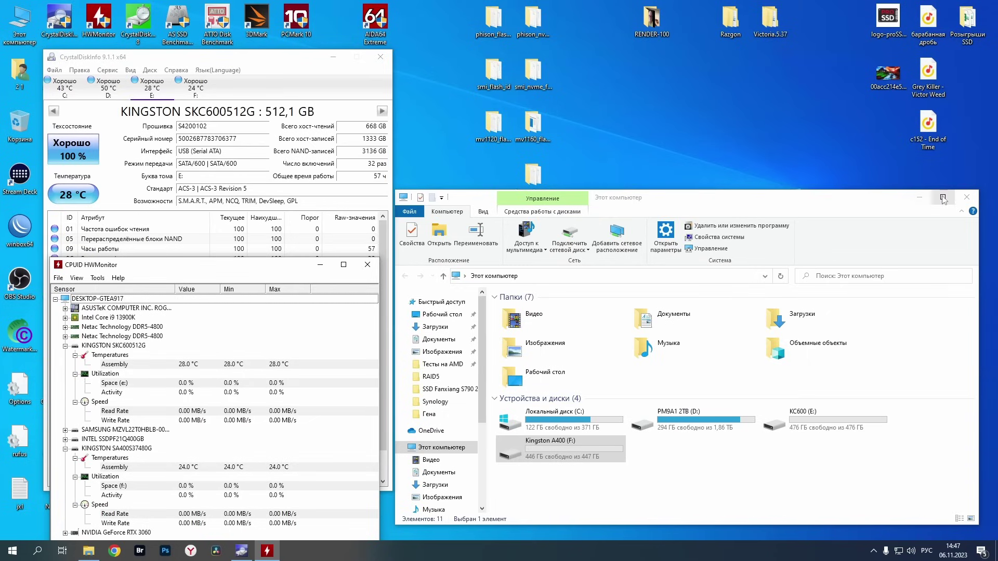
- Minimize the This PC window, open CrystalDiskMark and place it beside the CrystalDiskInfo window
left_click(921, 197)
double_click(145, 20)
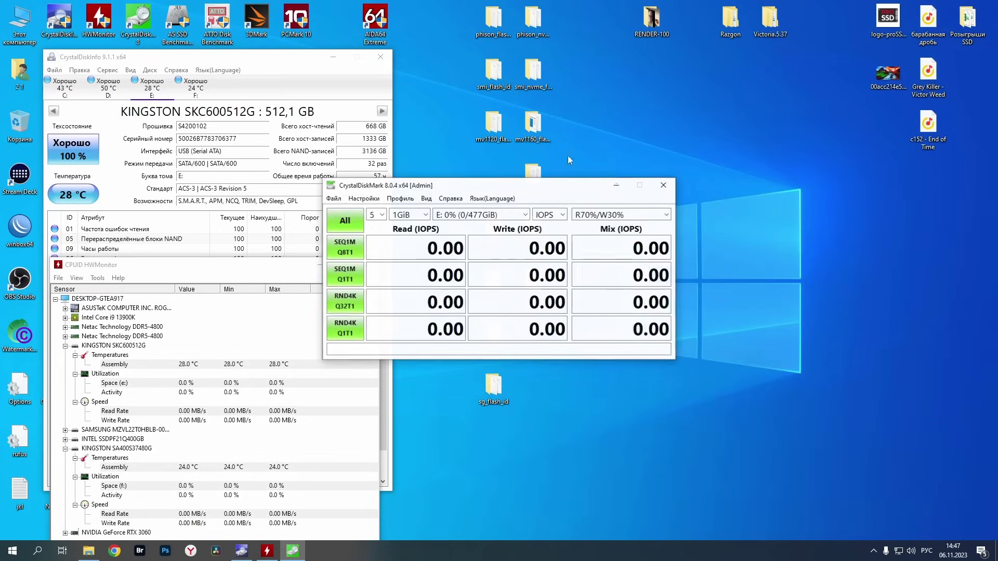
left_click_drag(567, 179, 653, 61)
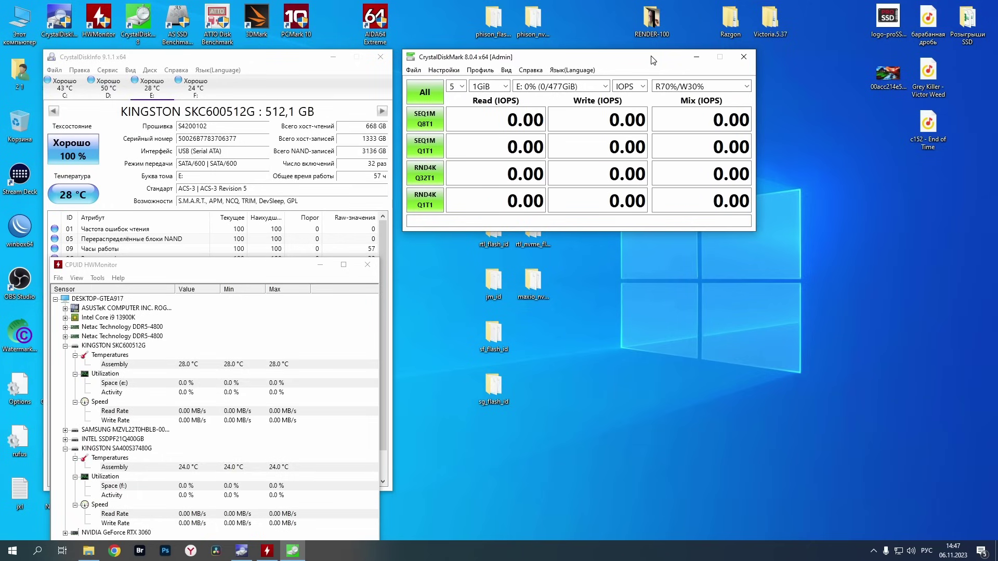
- Open a second CrystalDiskMark window, place it below the first and choose drive F: as its test target
double_click(140, 23)
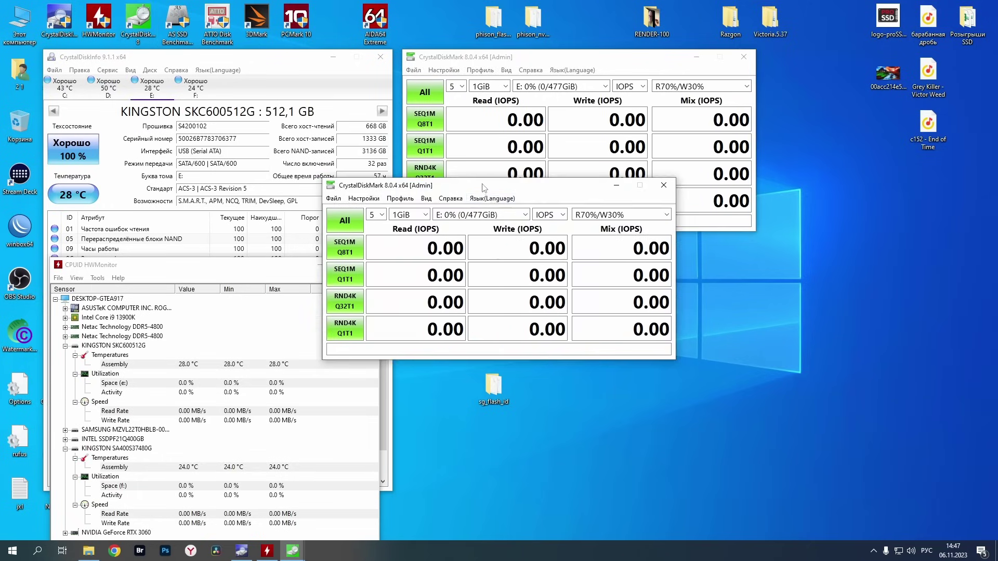
left_click_drag(485, 183, 610, 246)
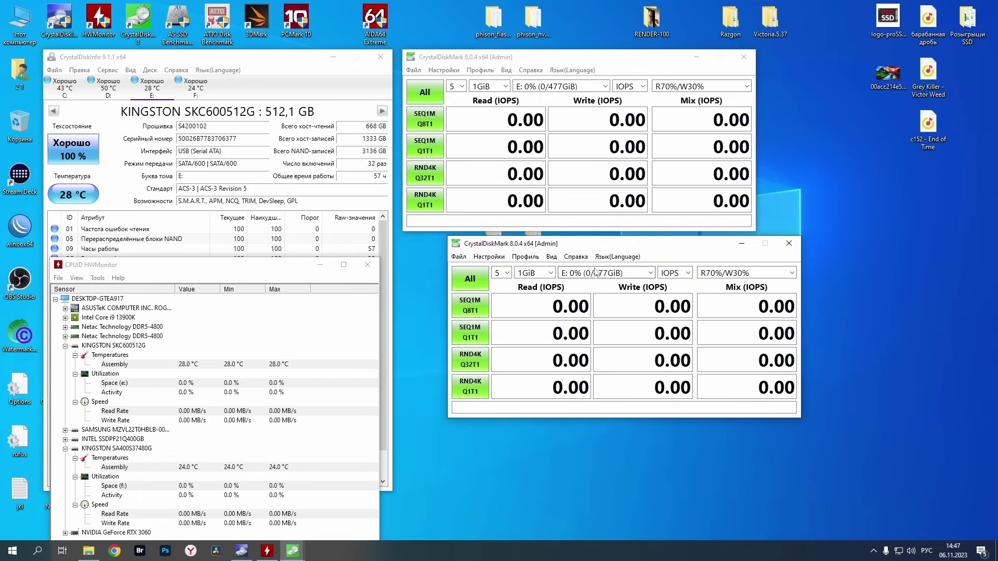
left_click(608, 273)
left_click(597, 324)
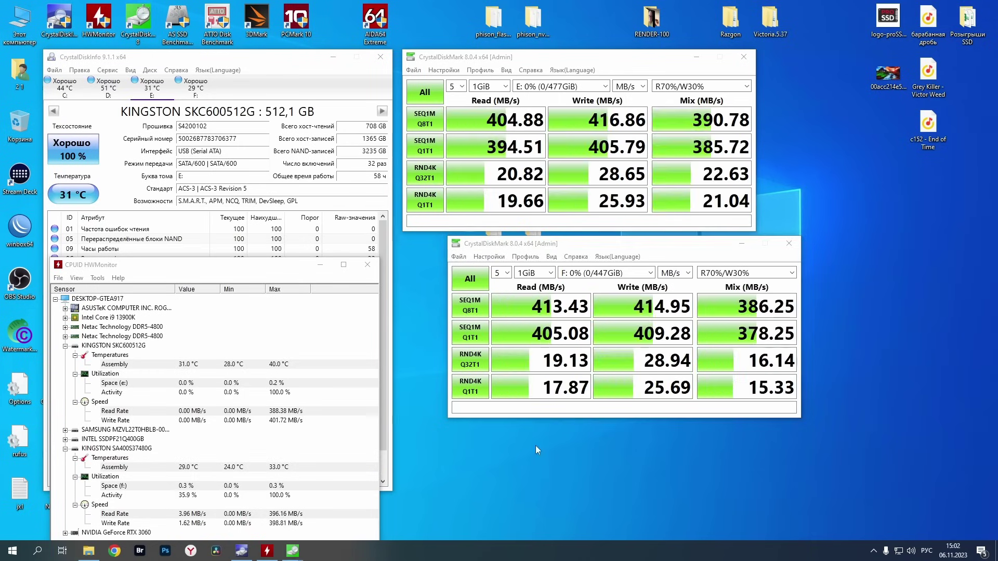
left_click(622, 247)
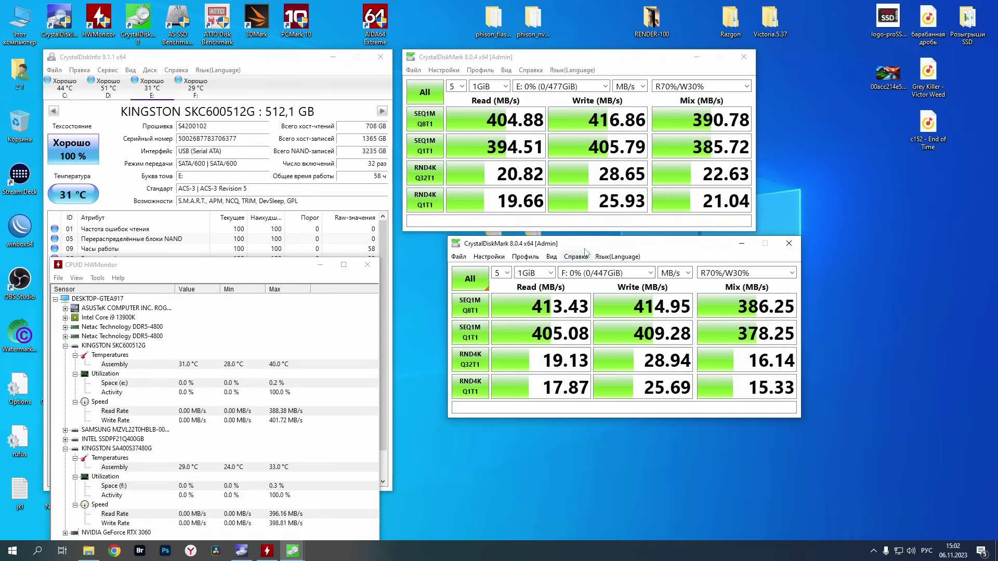
- Copy the RENDER-100 folder from the desktop to KC600 (E:) and move the copy progress window clear of the monitoring windows
double_click(20, 21)
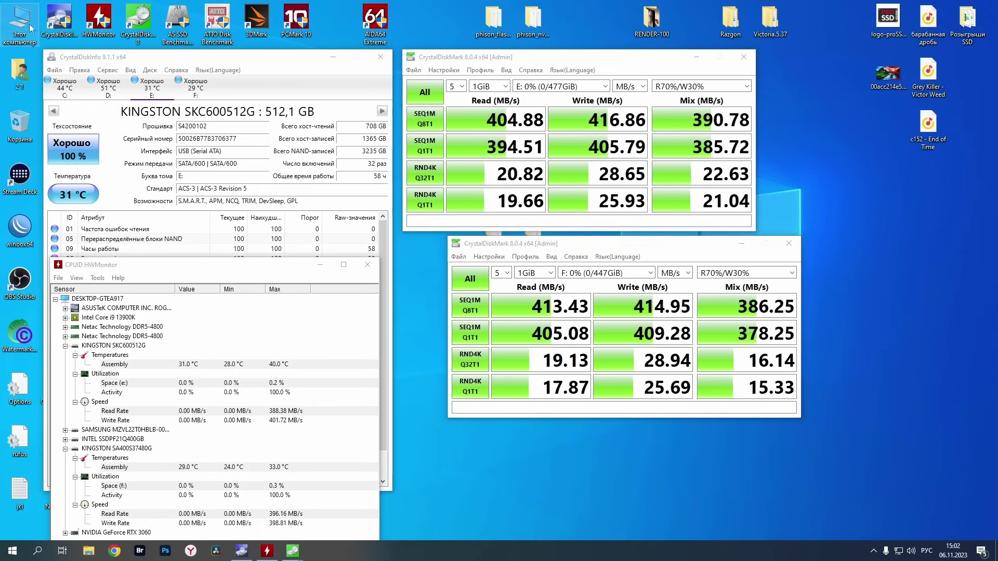
double_click(820, 423)
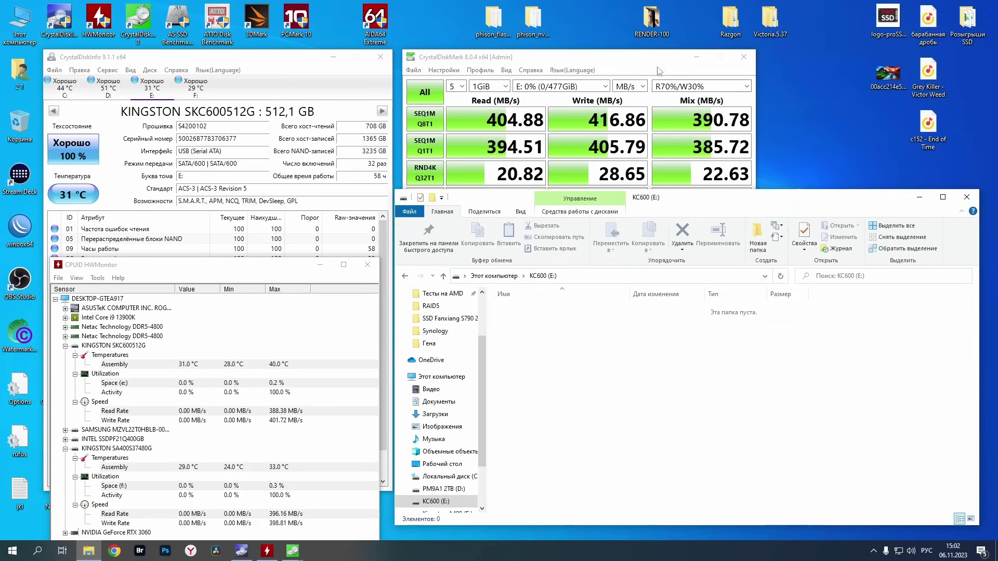
key("ctrl+v")
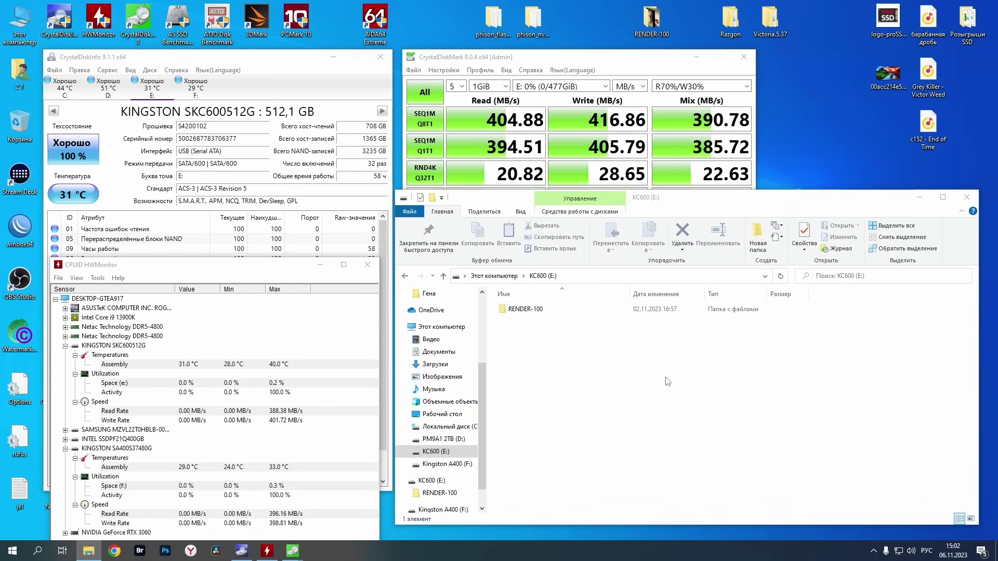
left_click_drag(247, 139, 848, 371)
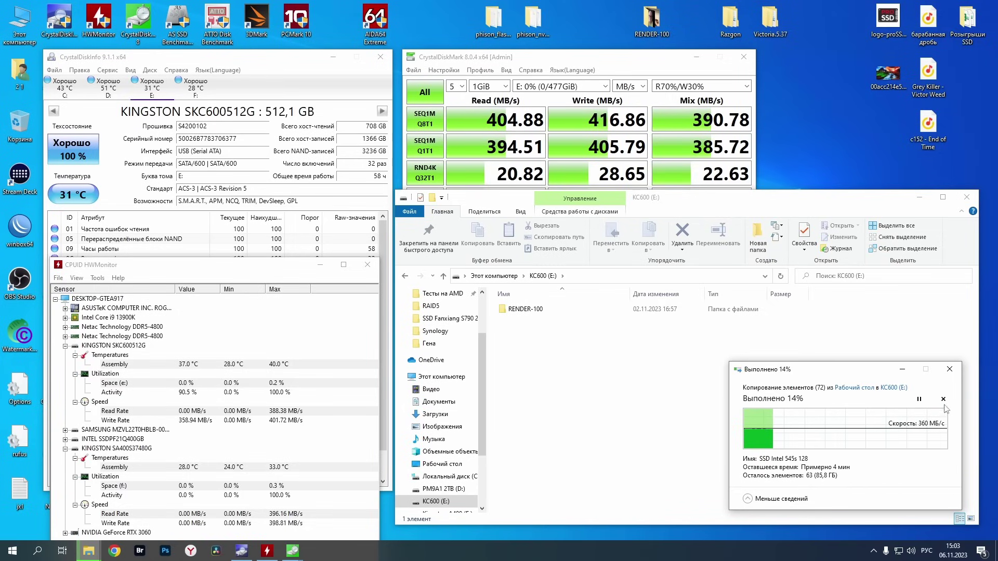
- Cancel the running copy and delete the partially copied RENDER-100 folder from KC600 (E:)
left_click(949, 369)
left_click(534, 315)
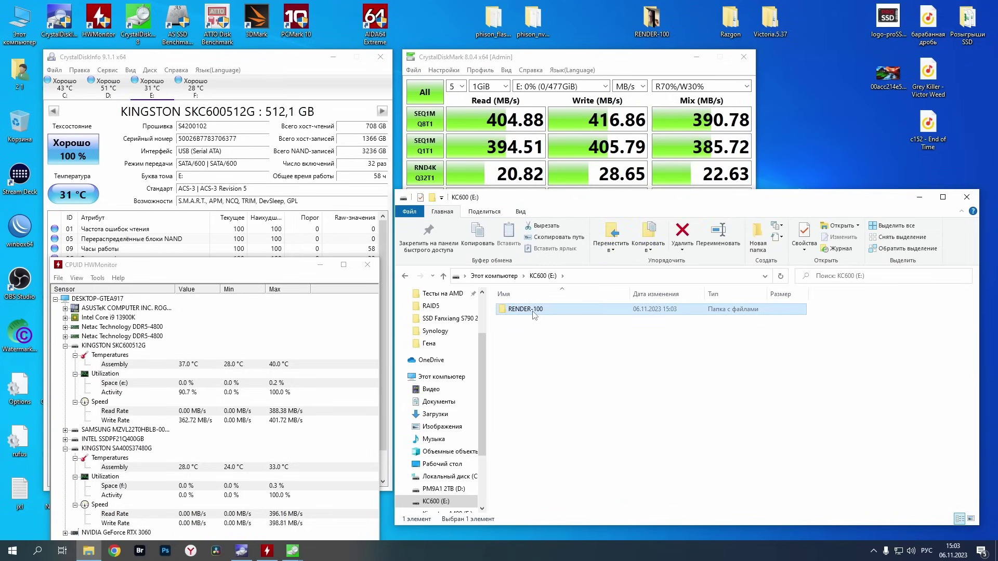
key("Delete")
left_click(536, 315)
- Copy the desktop's RENDER-100 folder to Kingston A400 (F:) and move the progress window over the empty area of the folder window
left_click(515, 280)
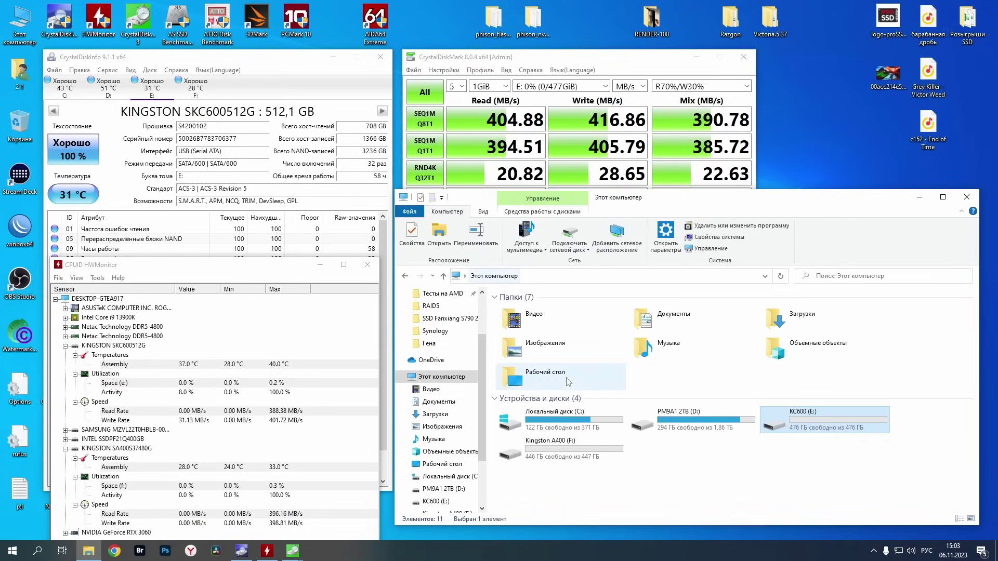
double_click(551, 449)
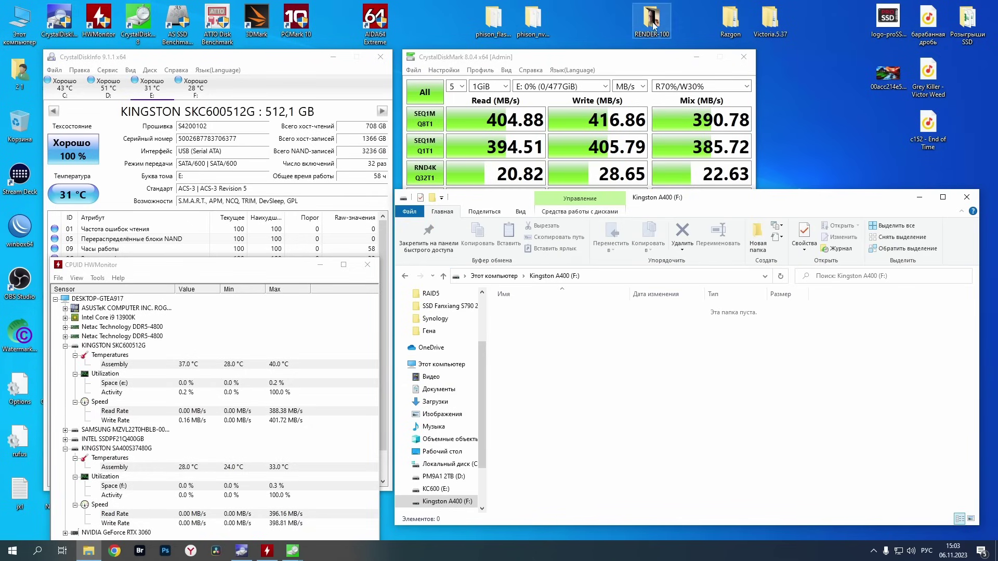
left_click_drag(651, 21, 646, 418)
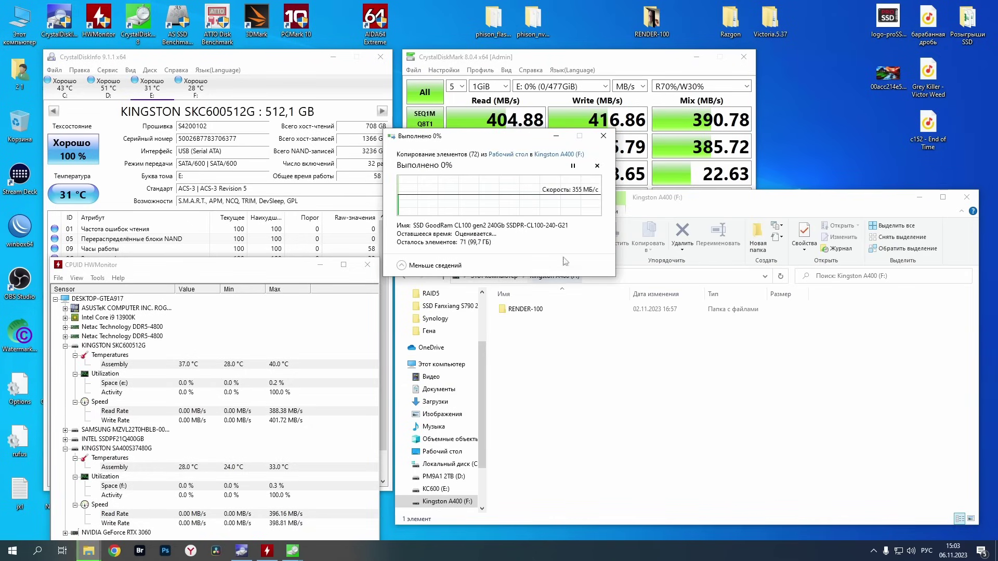
left_click_drag(508, 138, 816, 370)
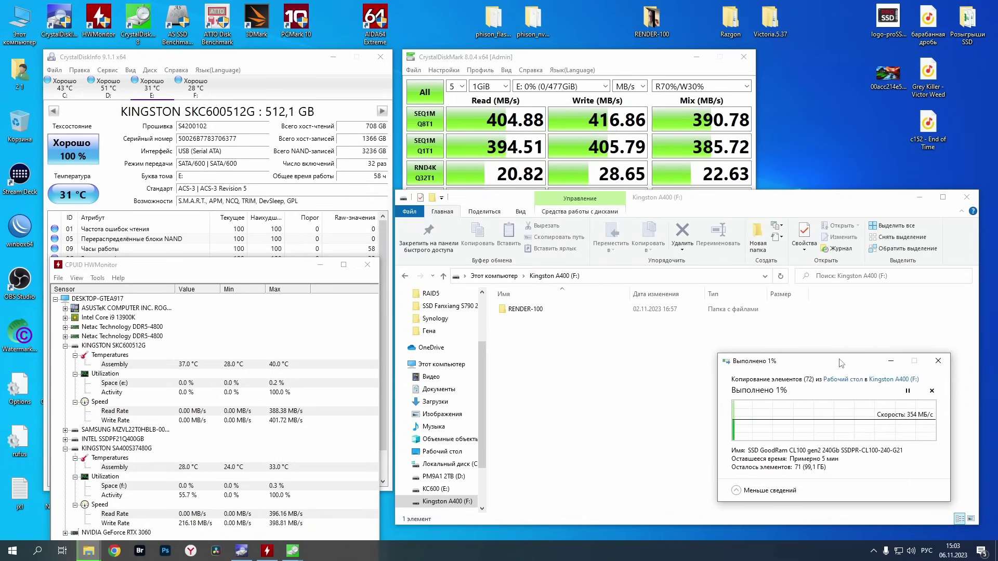